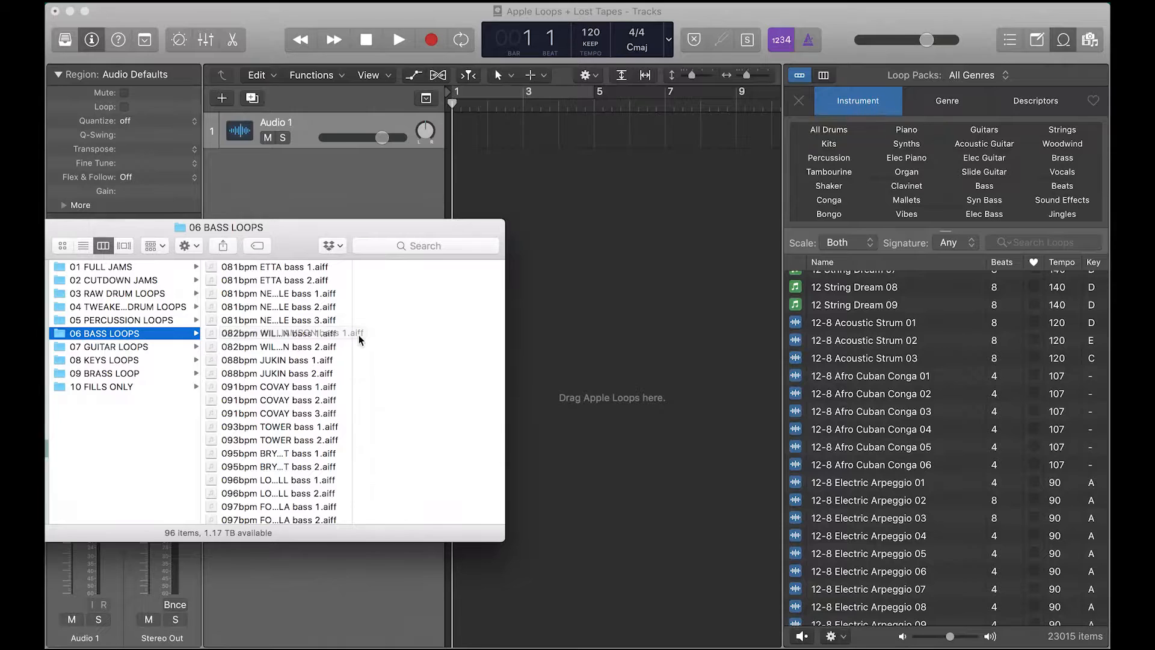
Add the three 081bpm NEVILLE bass files from the 06 BASS LOOPS folder into the Loop Browser
scroll(361, 338, left, 3)
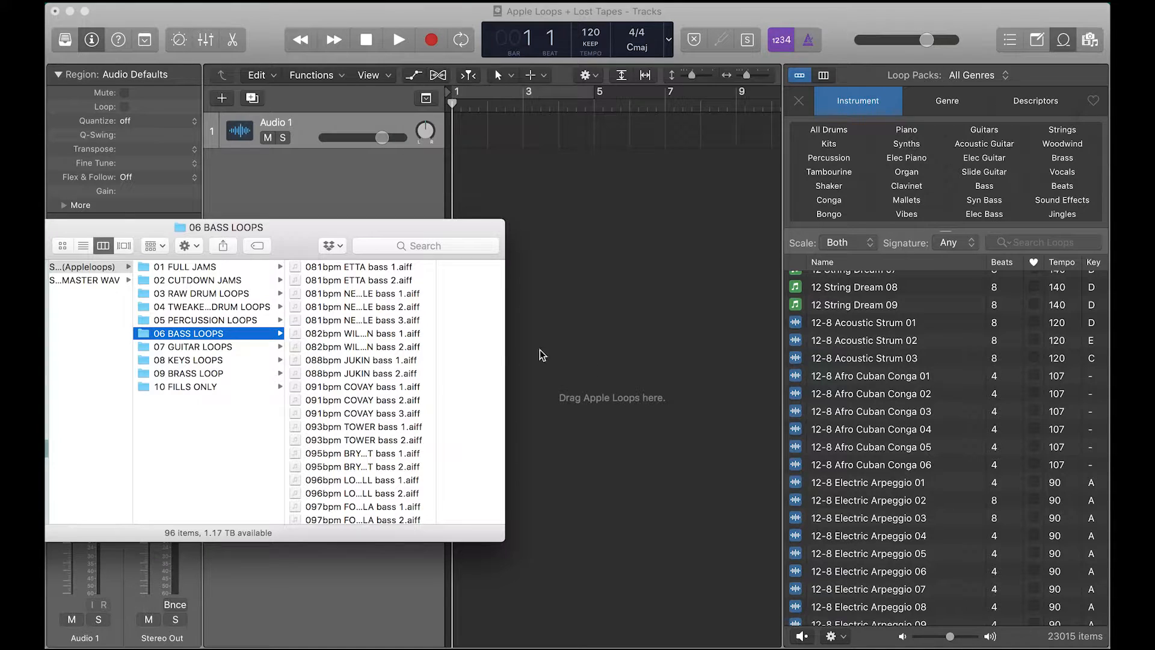
click(358, 296)
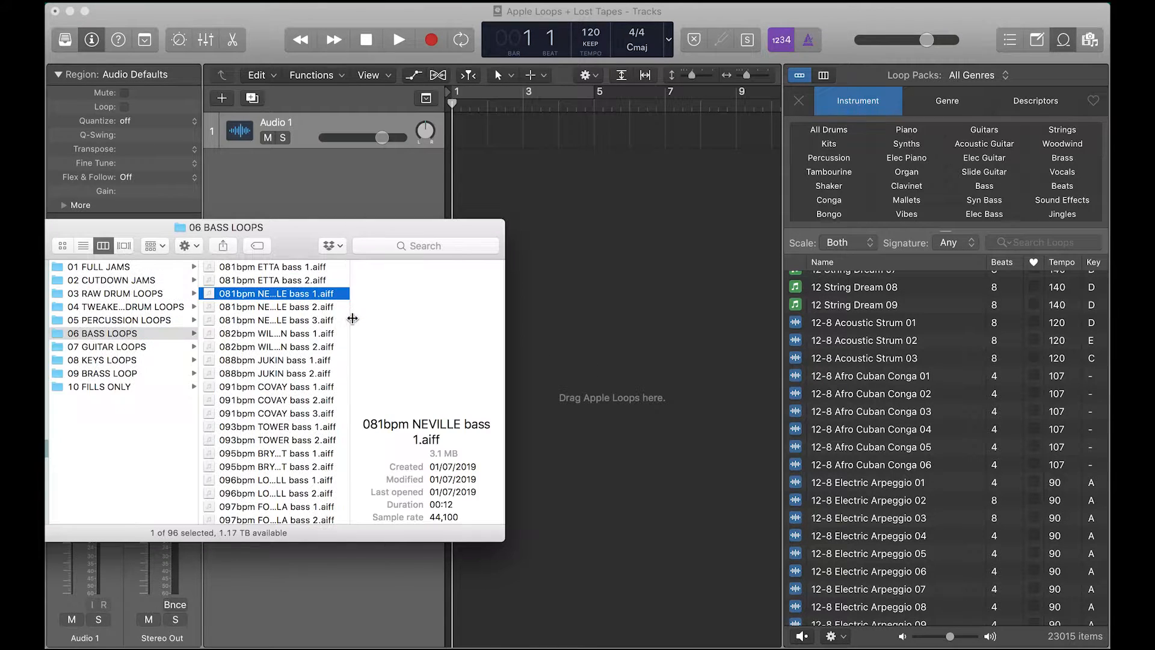
shift+click(349, 319)
drag(325, 320, 887, 391)
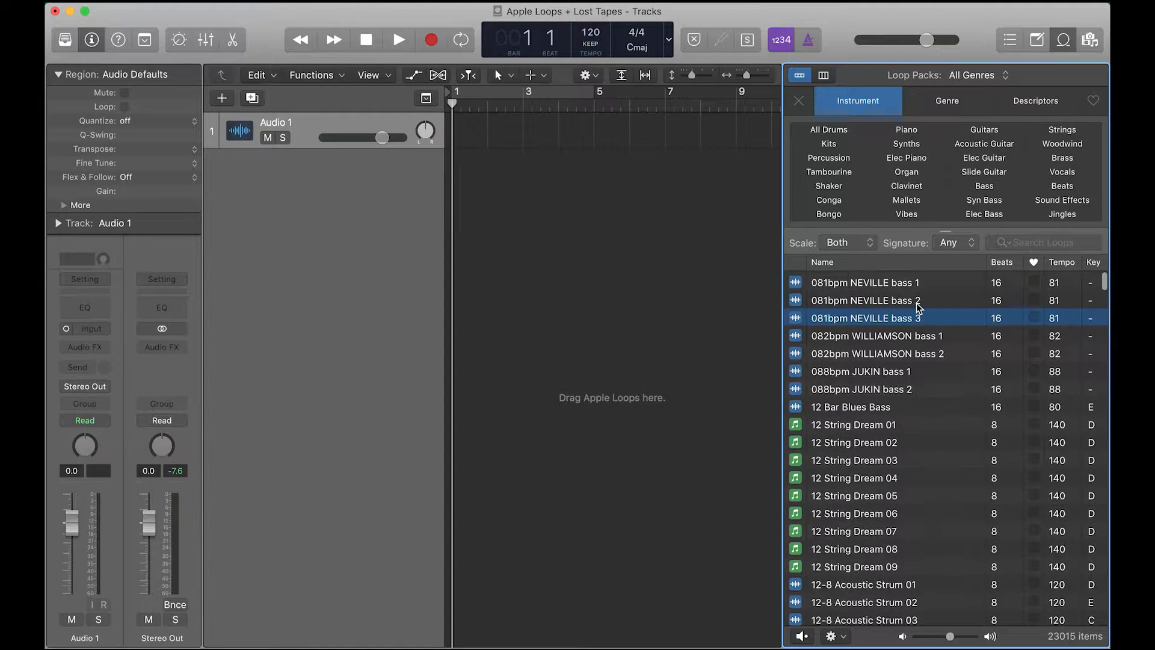
Preview the 081bpm NEVILLE bass 1, 2 and 3 loops in turn, then stop the preview
scroll(912, 307, down, 1)
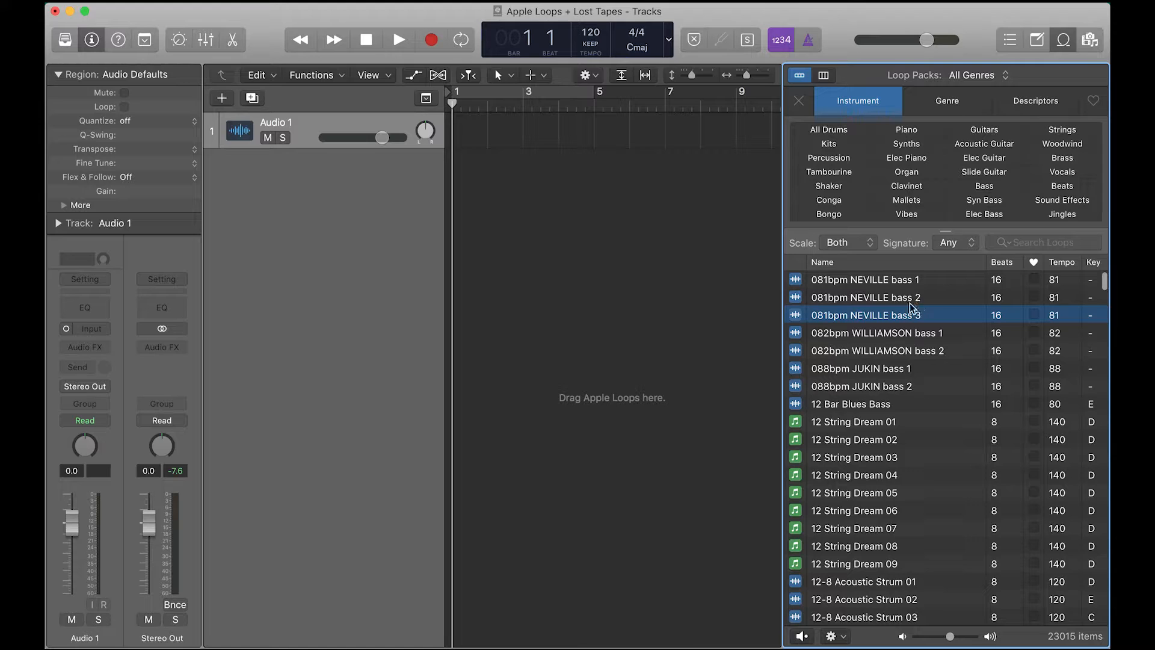
click(847, 283)
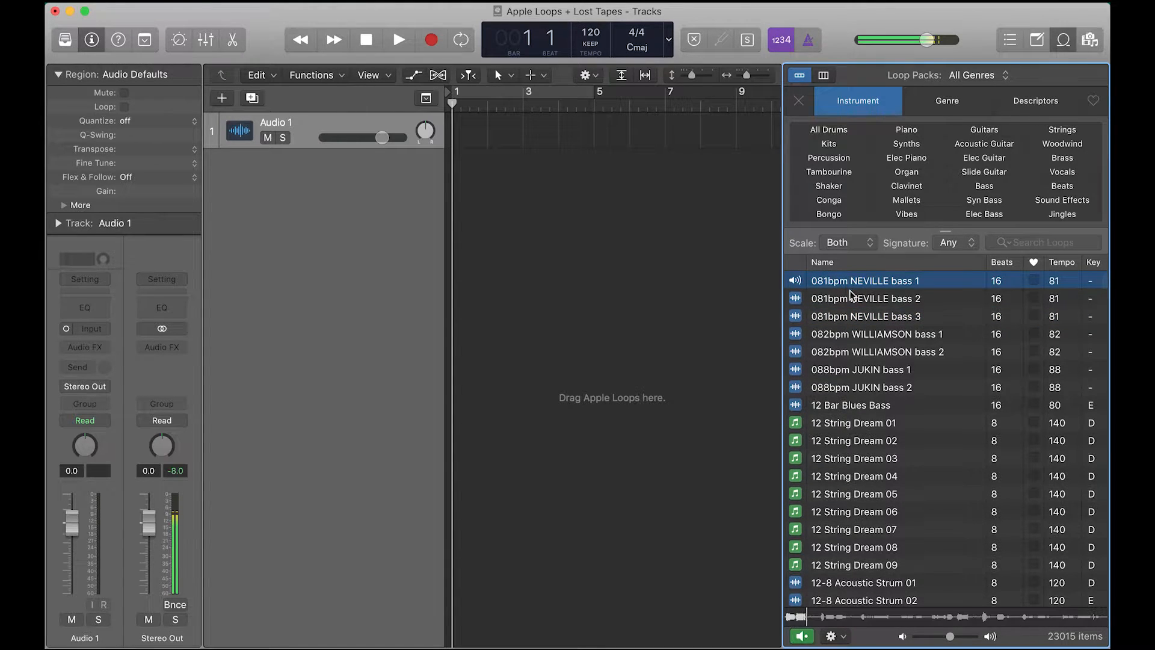
click(853, 300)
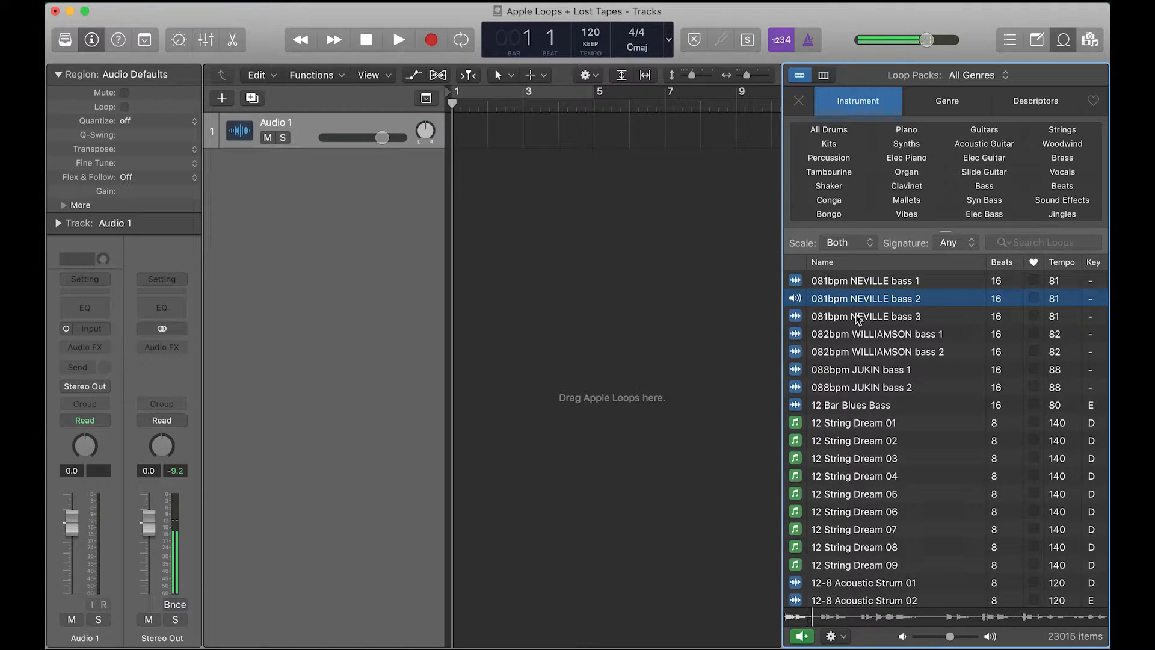
click(858, 318)
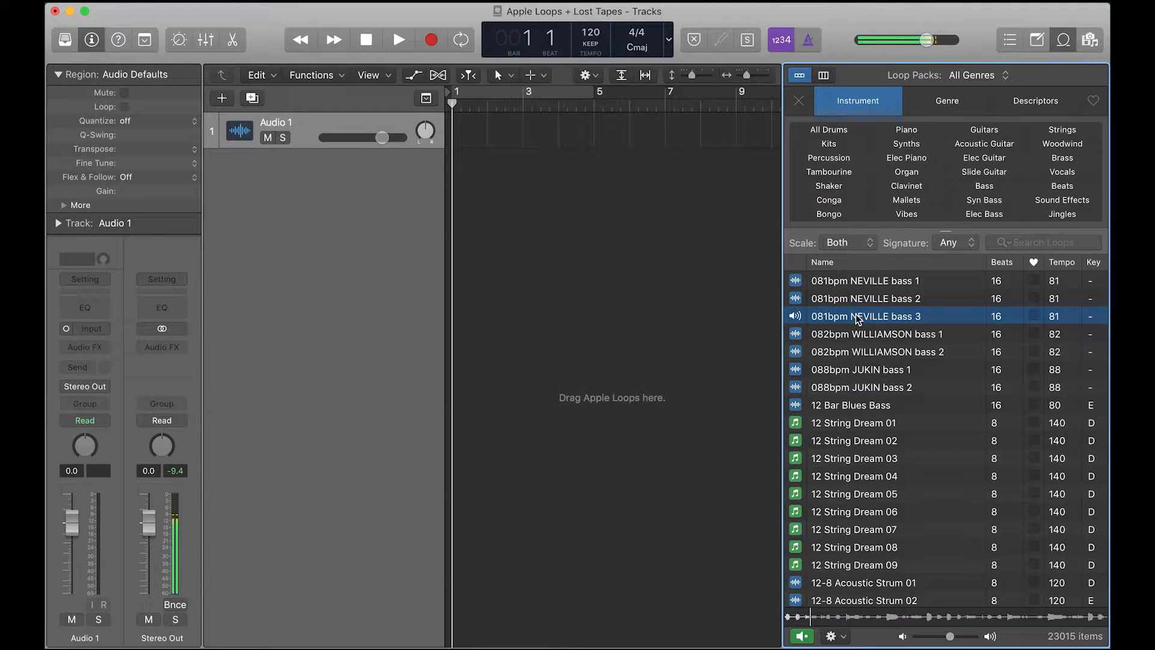
click(858, 318)
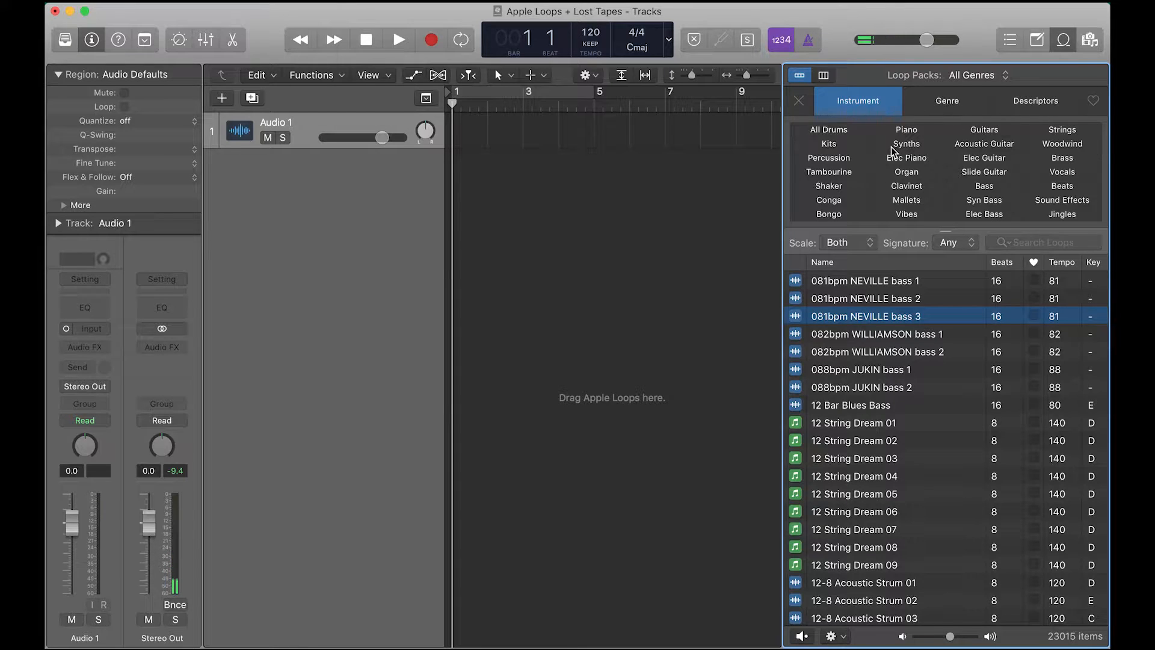
Filter the Loop Browser to the Bass instrument category and browse the listed loops
click(978, 188)
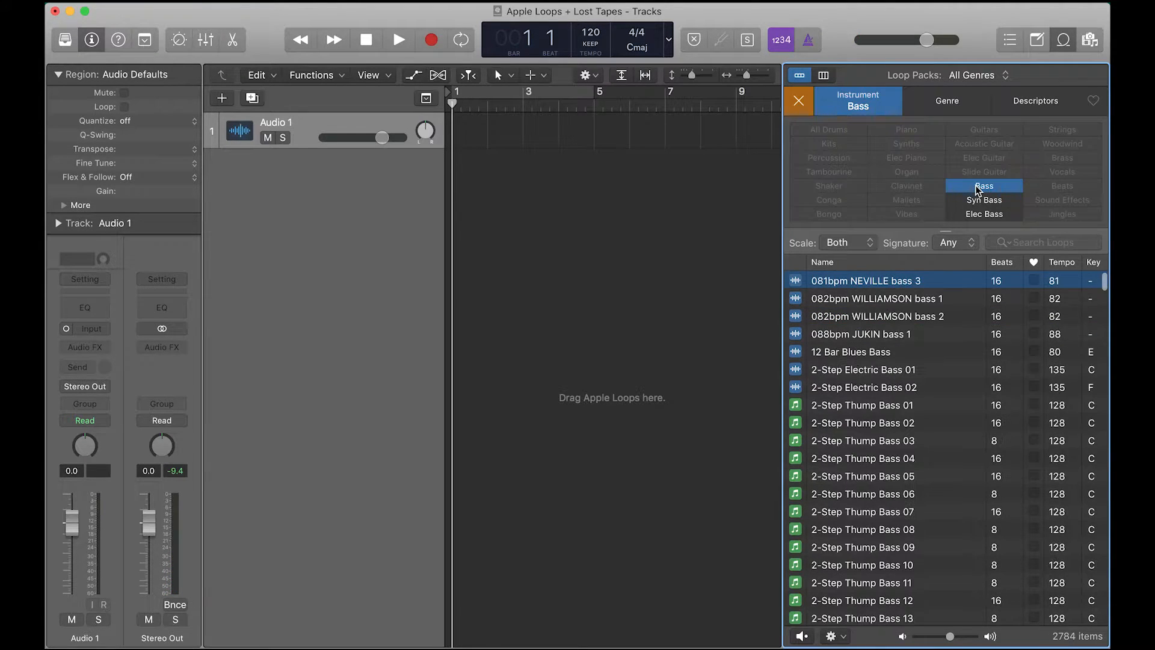
scroll(913, 307, down, 5)
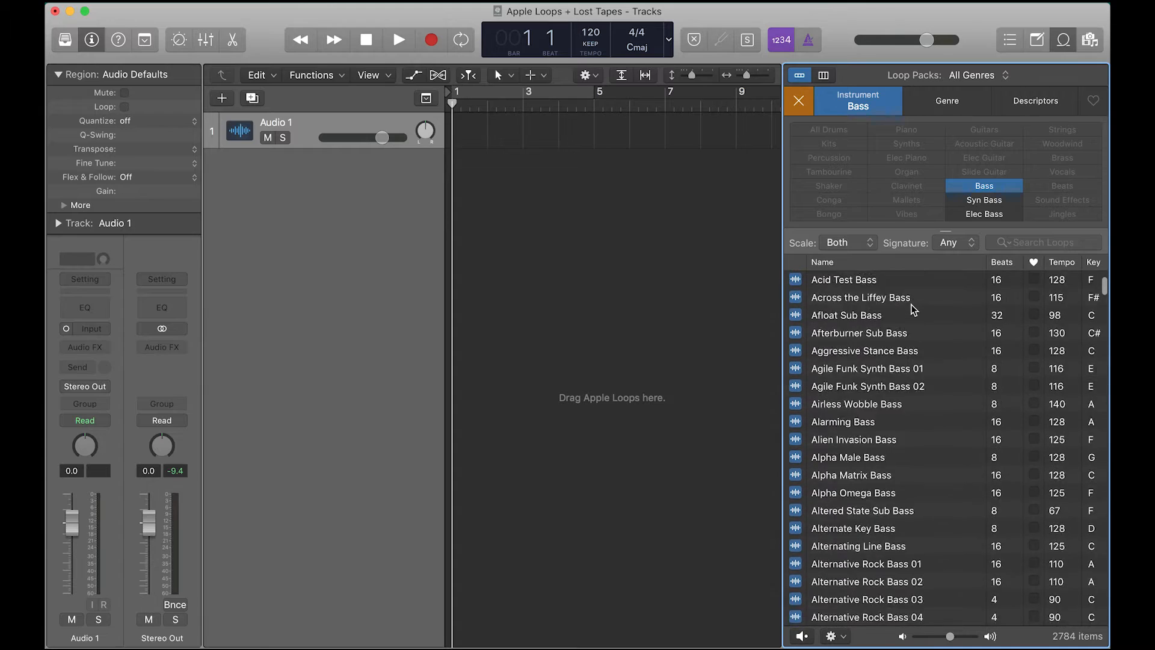
scroll(911, 306, down, 5)
scroll(908, 304, up, 10)
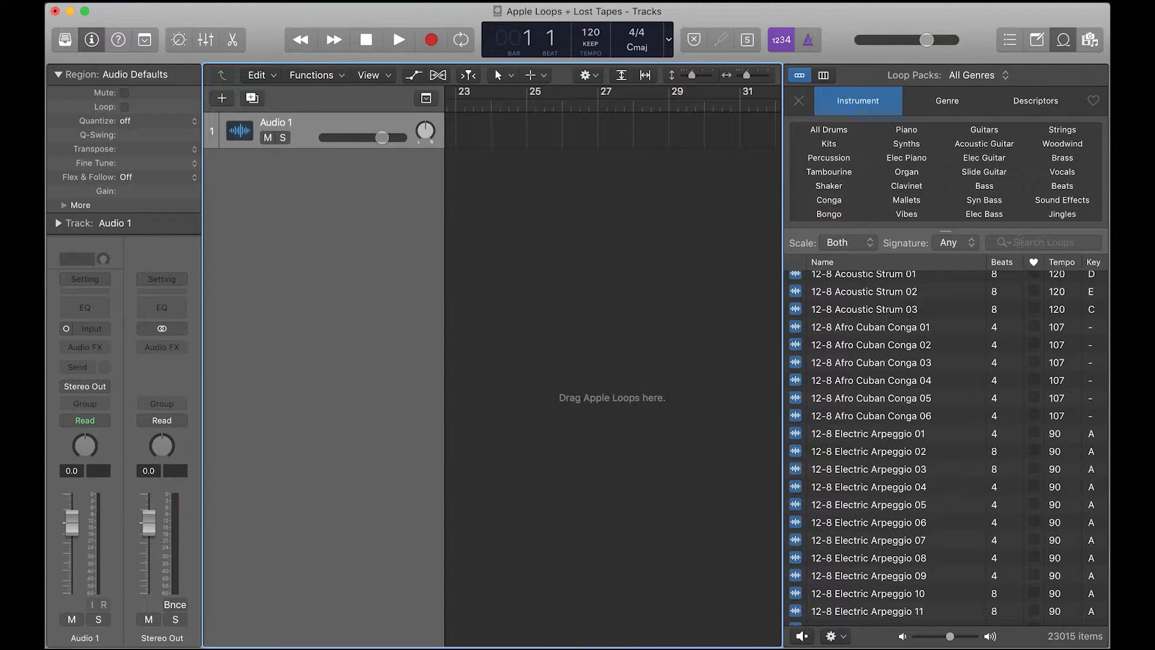
Search the Loop Browser for etta loops
click(1034, 241)
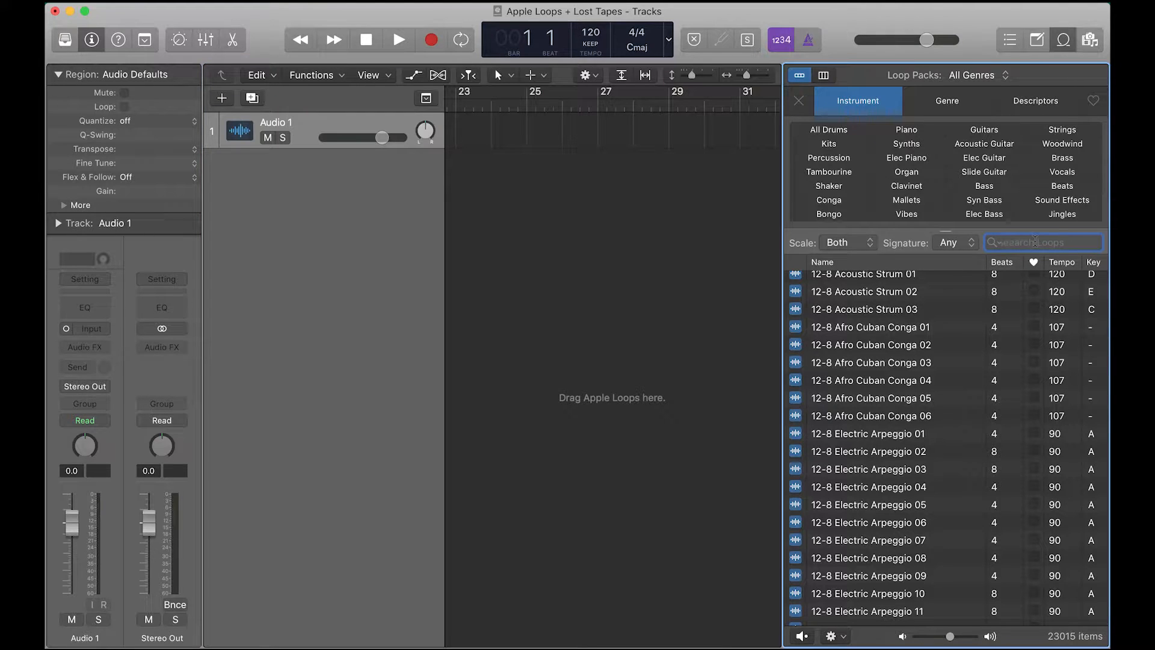
text(etta)
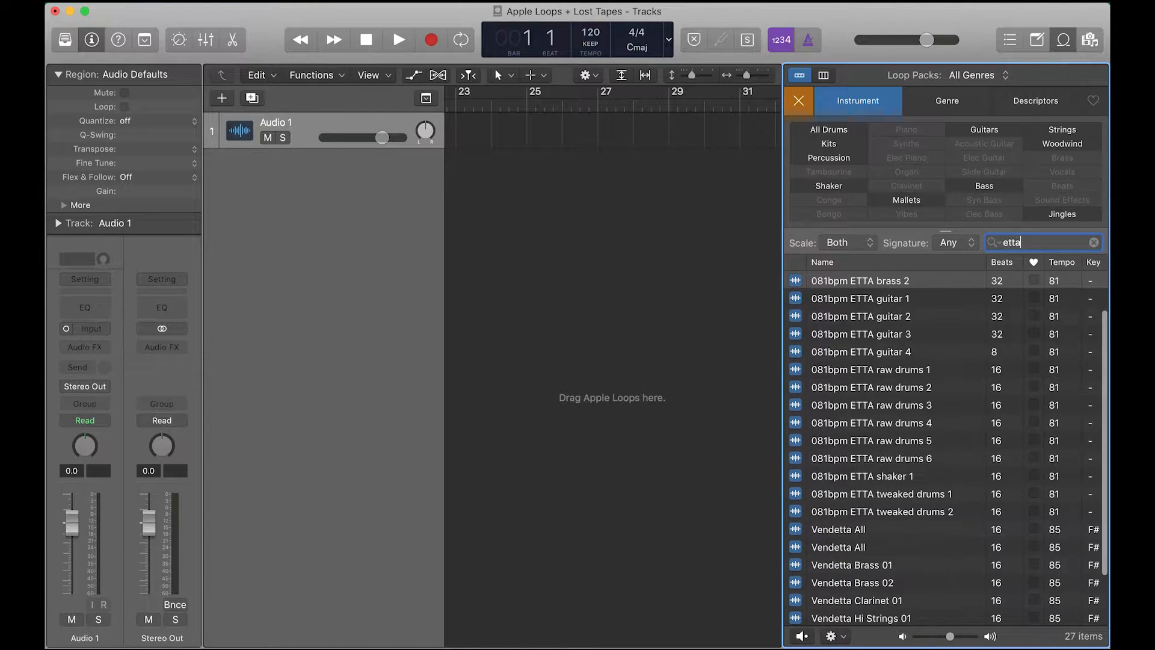
scroll(992, 351, up, 3)
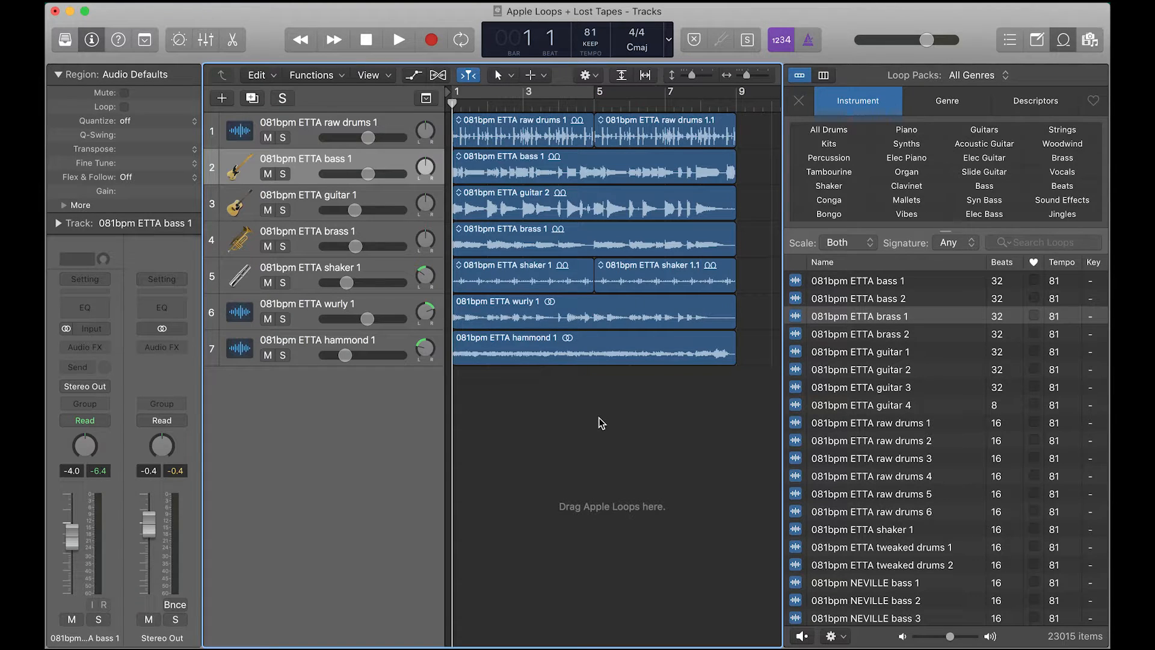
Play the ETTA arrangement and hide the Loop Browser
key(space)
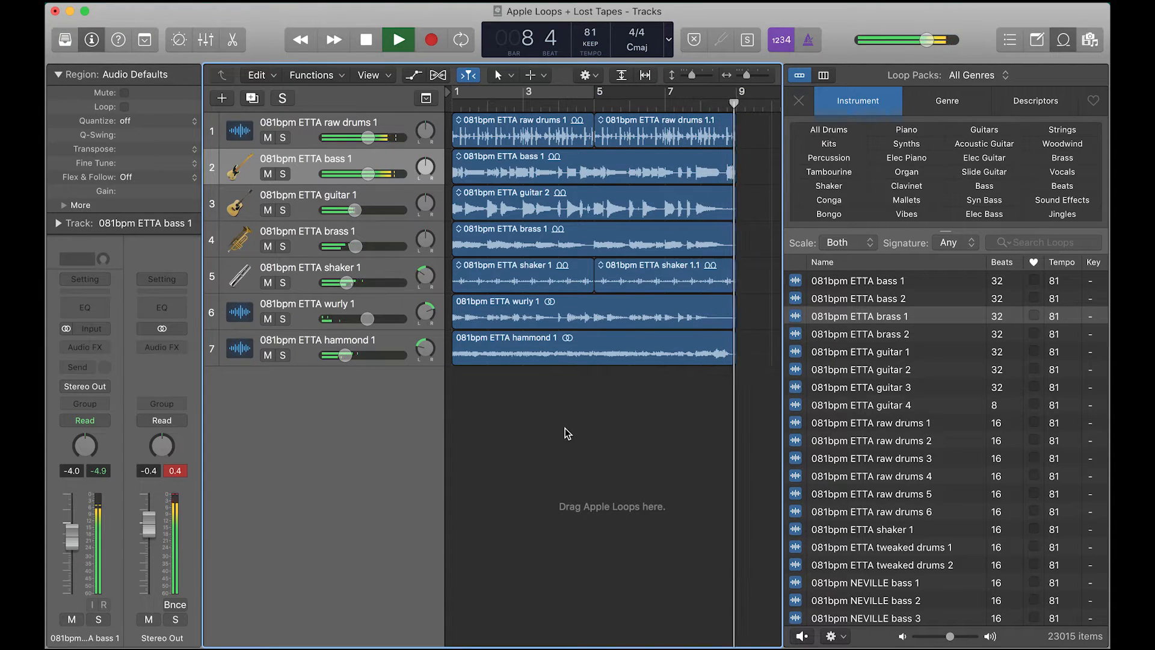
key(o)
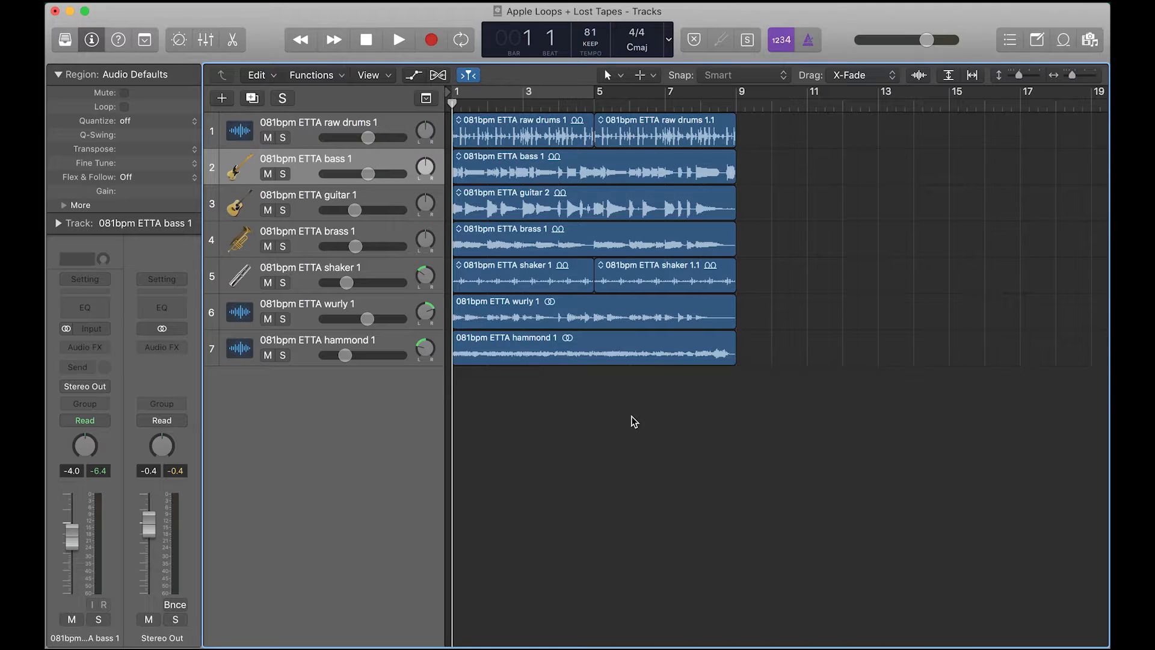
Swap the second raw drums region to the 081bpm ETTA raw drums 3 variation
click(601, 121)
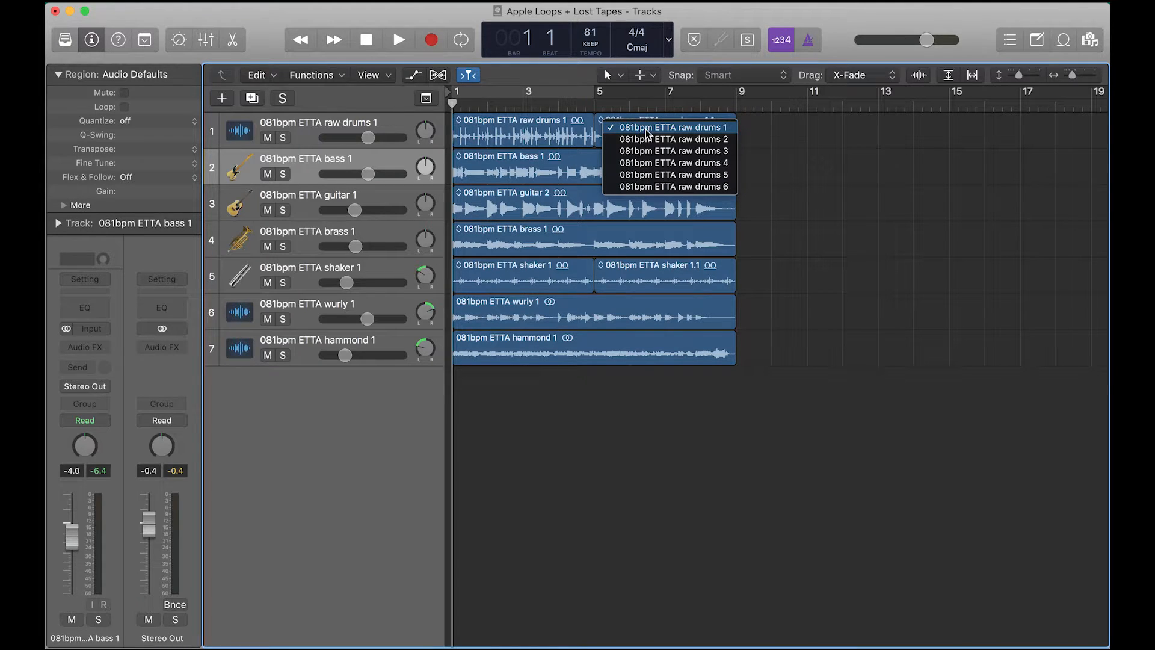
click(674, 151)
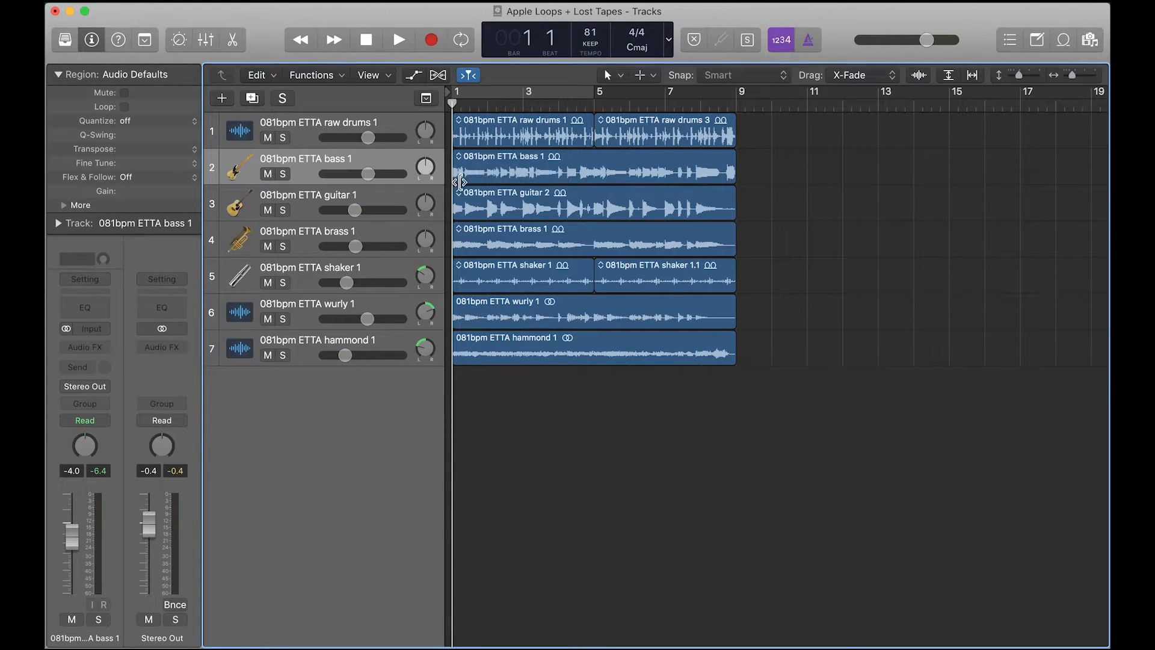
Open the guitar region's loop variation list and dismiss it without changing anything
click(459, 193)
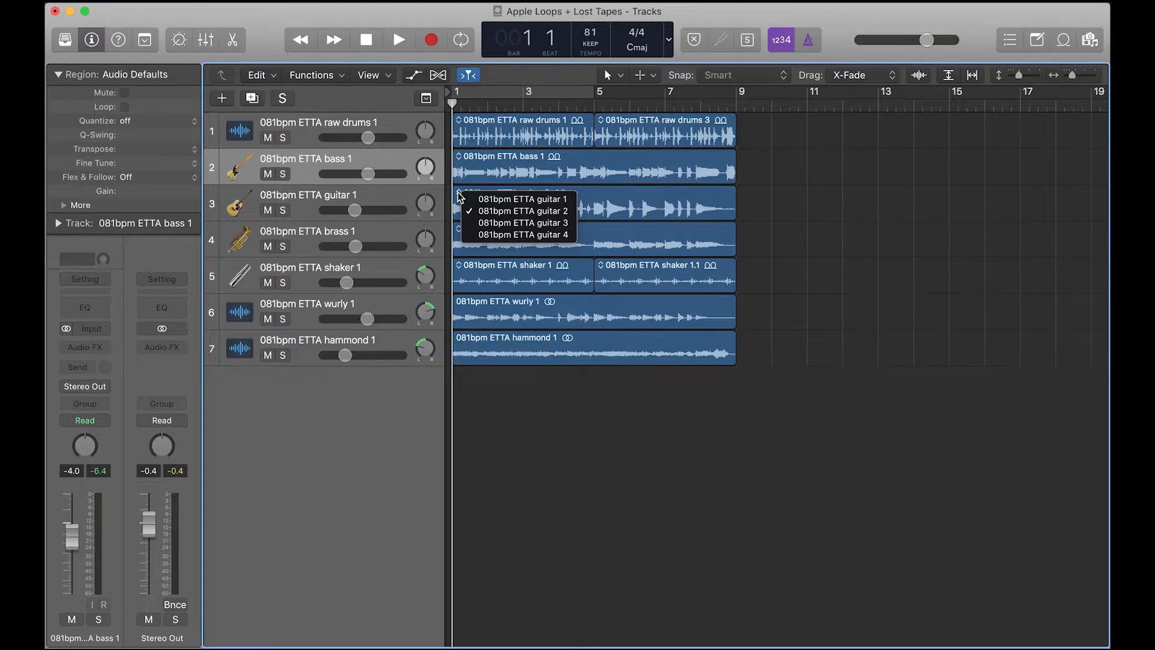
click(459, 195)
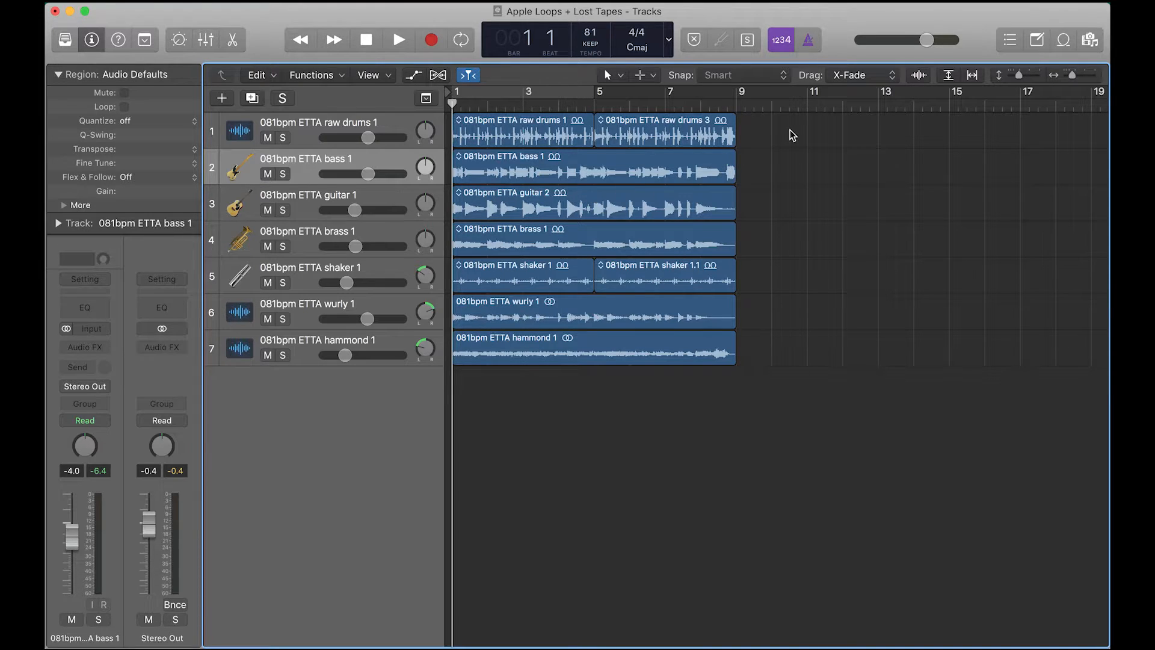
Select all regions and copy them so the copies start at bar 9
drag(790, 131, 502, 346)
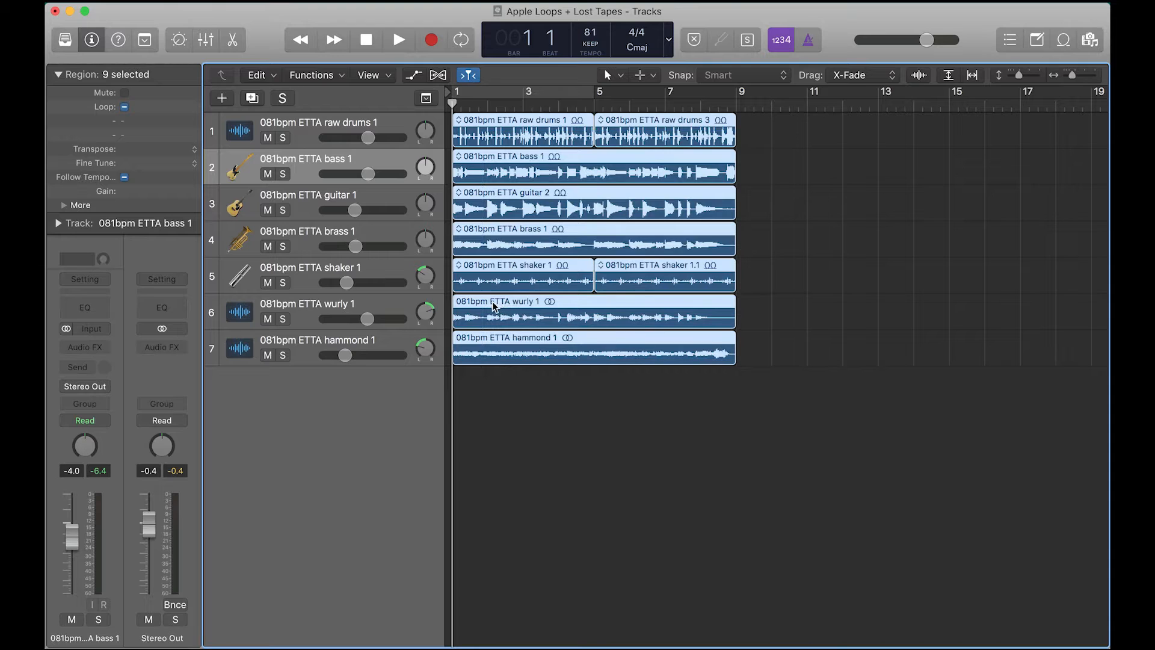
drag(495, 306, 777, 294)
click(765, 426)
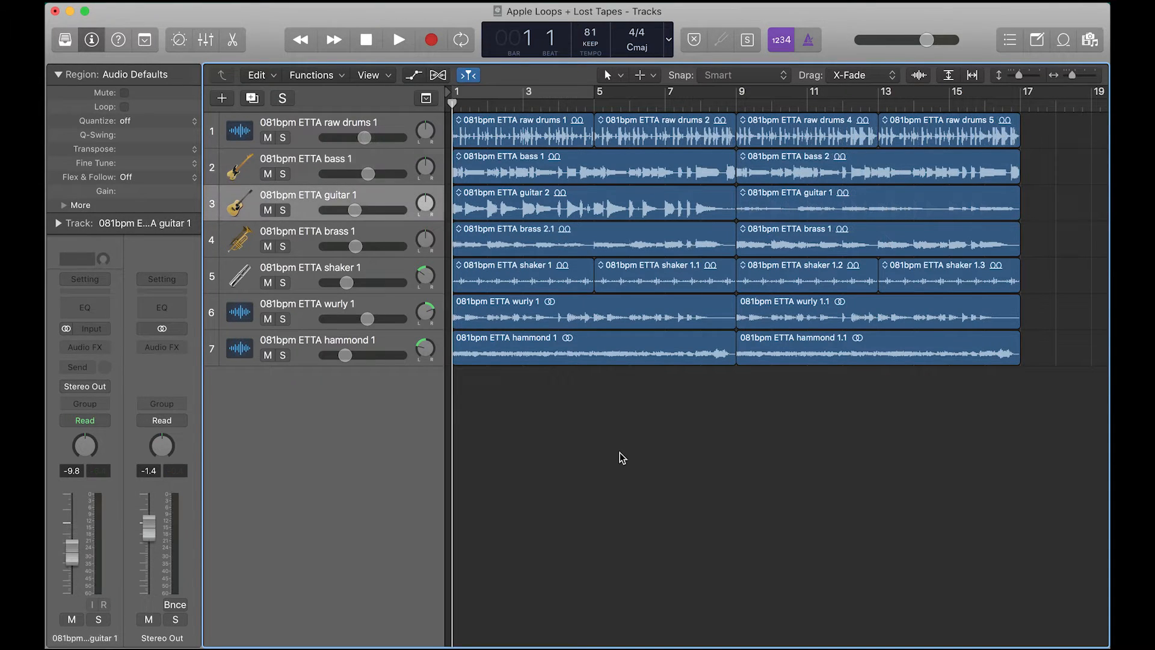
Play back the arrangement to audition it
key(space)
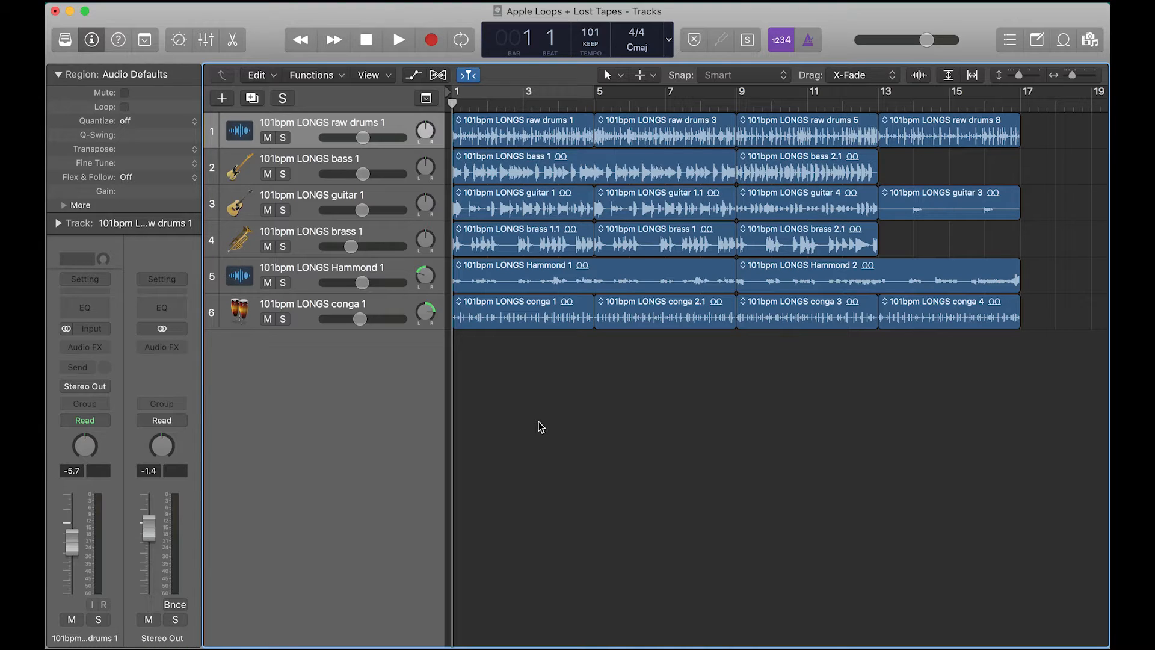
key(space)
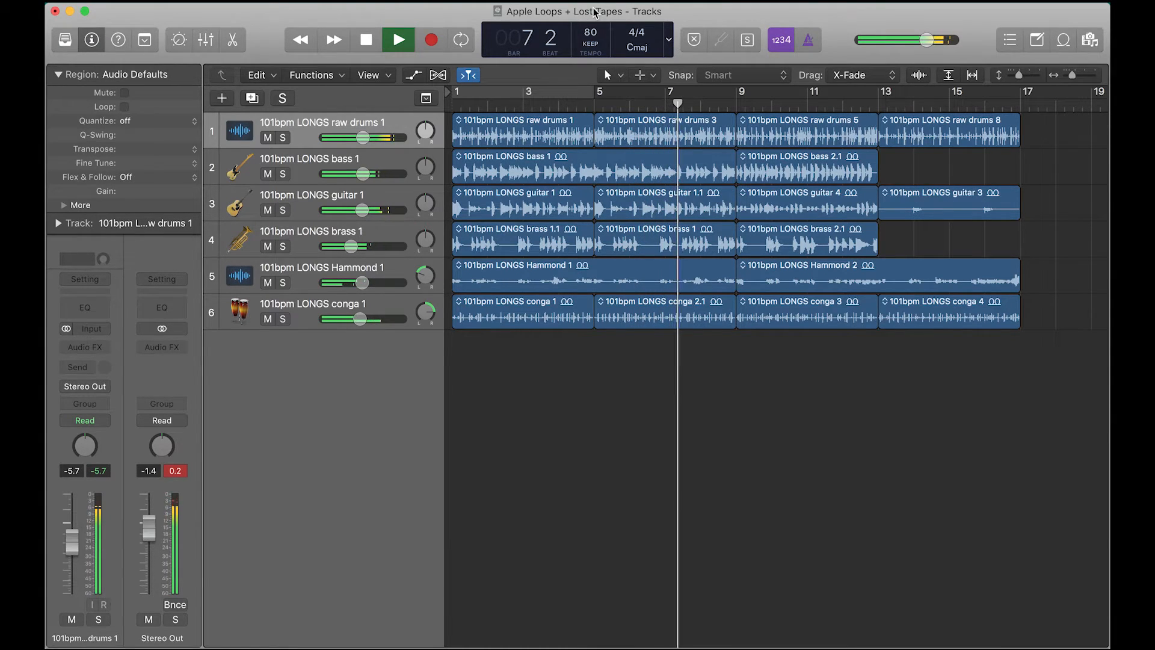
Set the project tempo to 120 during playback
double_click(590, 32)
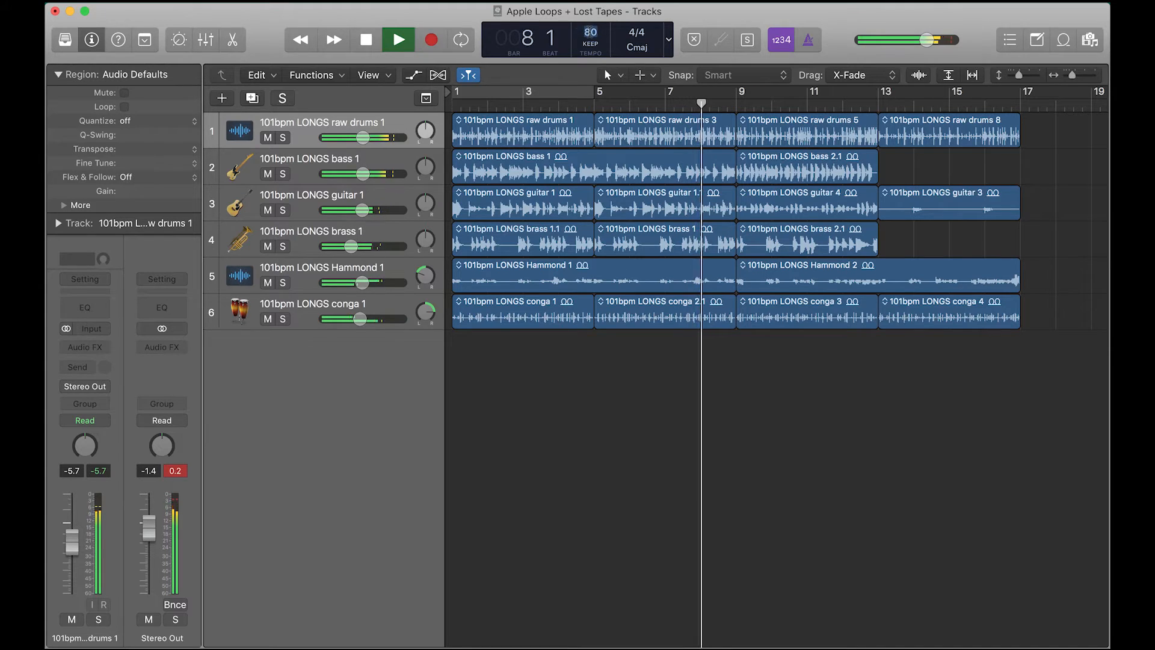
text(120)
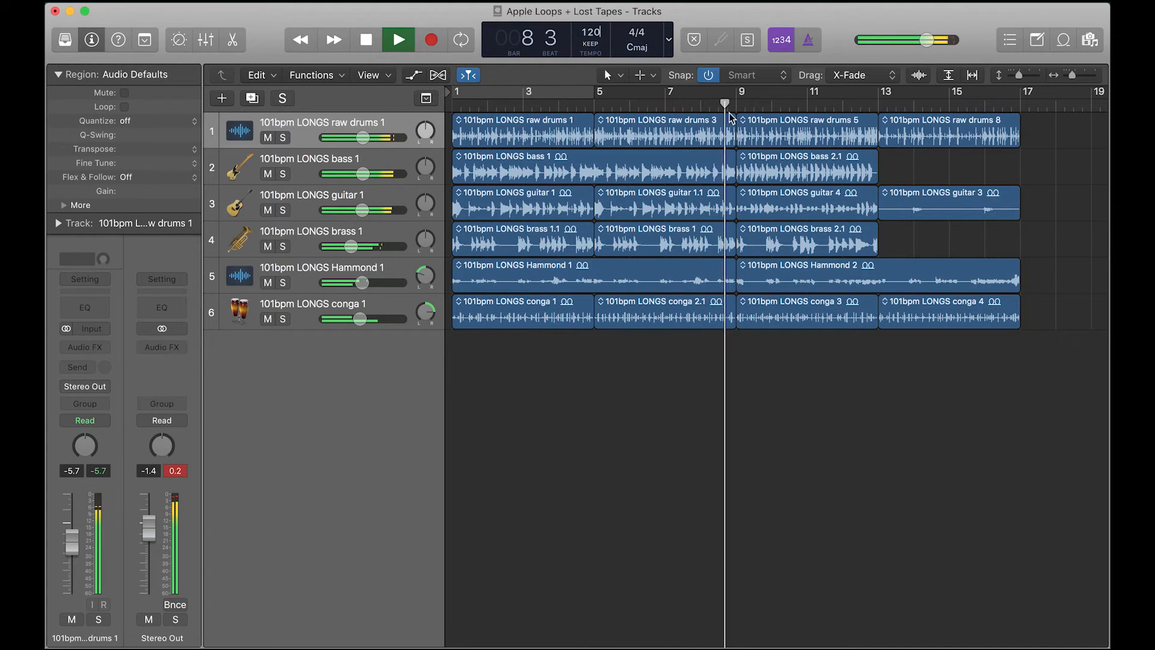
click(737, 420)
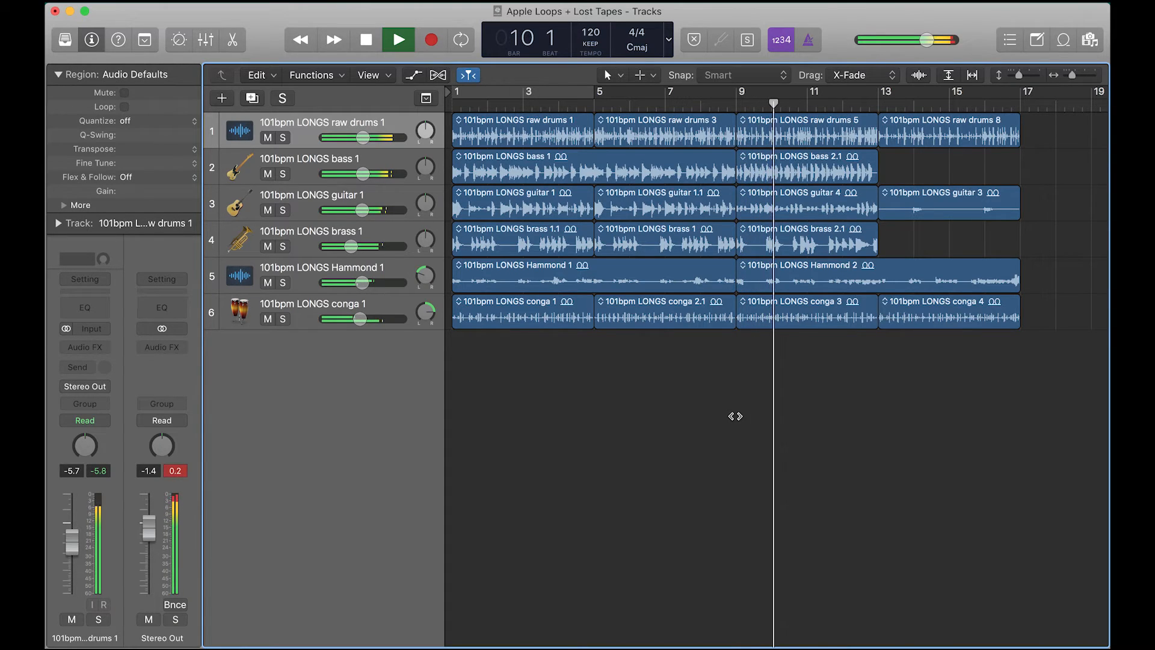
Set the project tempo to 140
double_click(602, 21)
text(140)
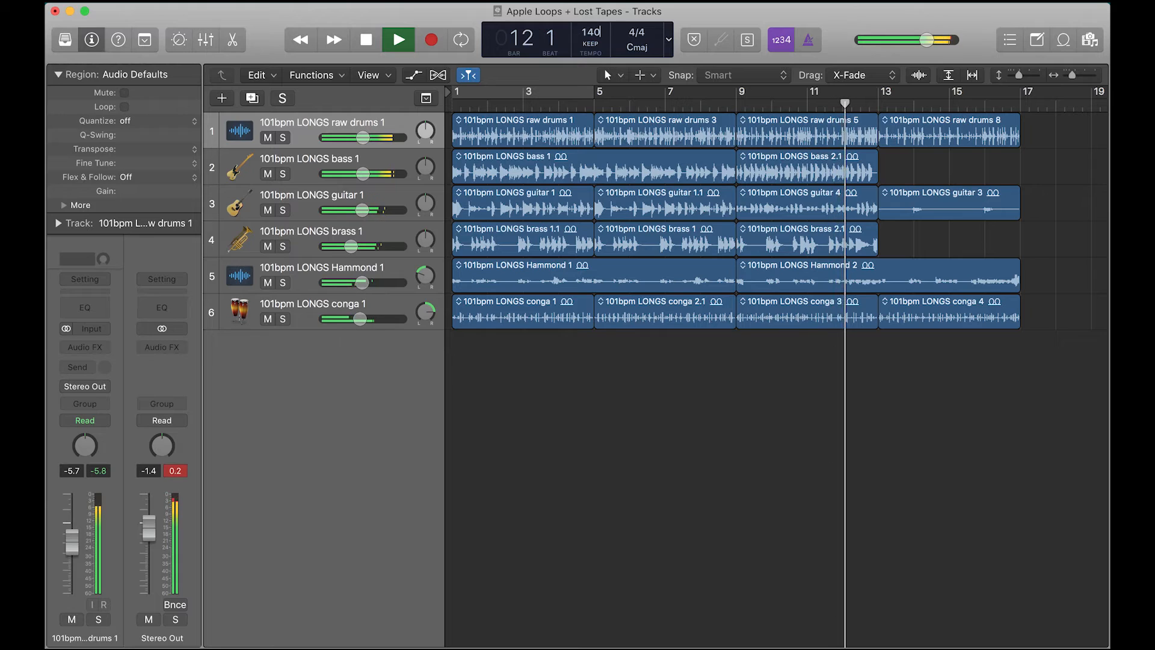
key(Return)
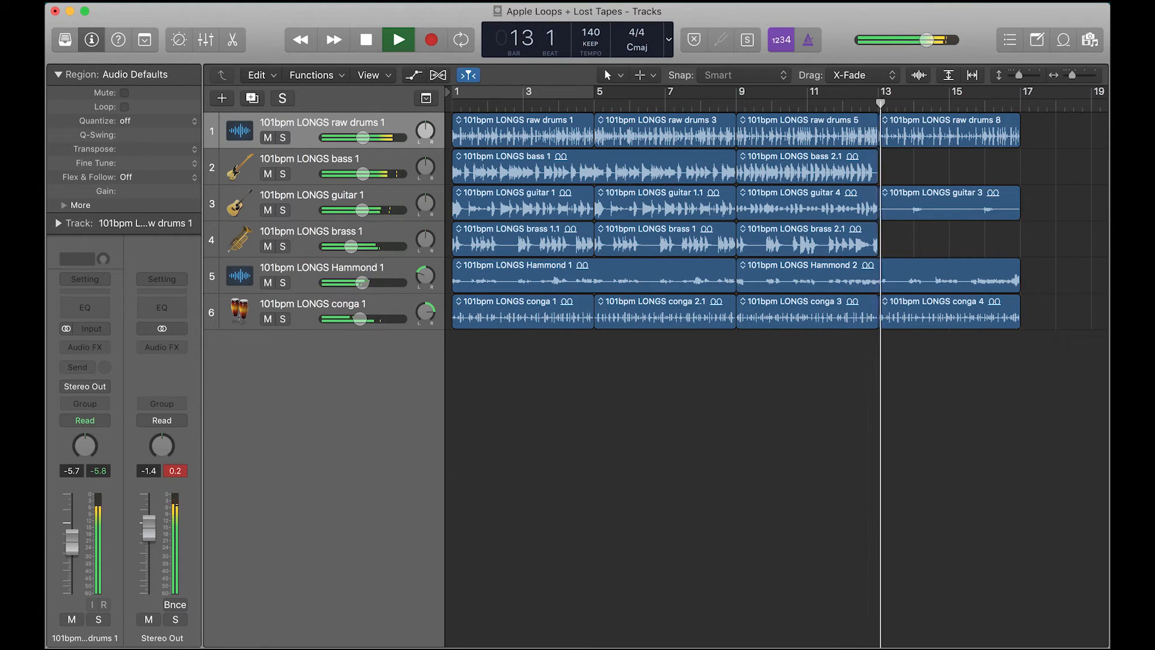
Add the 081bpm ETTA tweaked drums 1 loop as a new track starting at bar 1
key(space)
key(space)
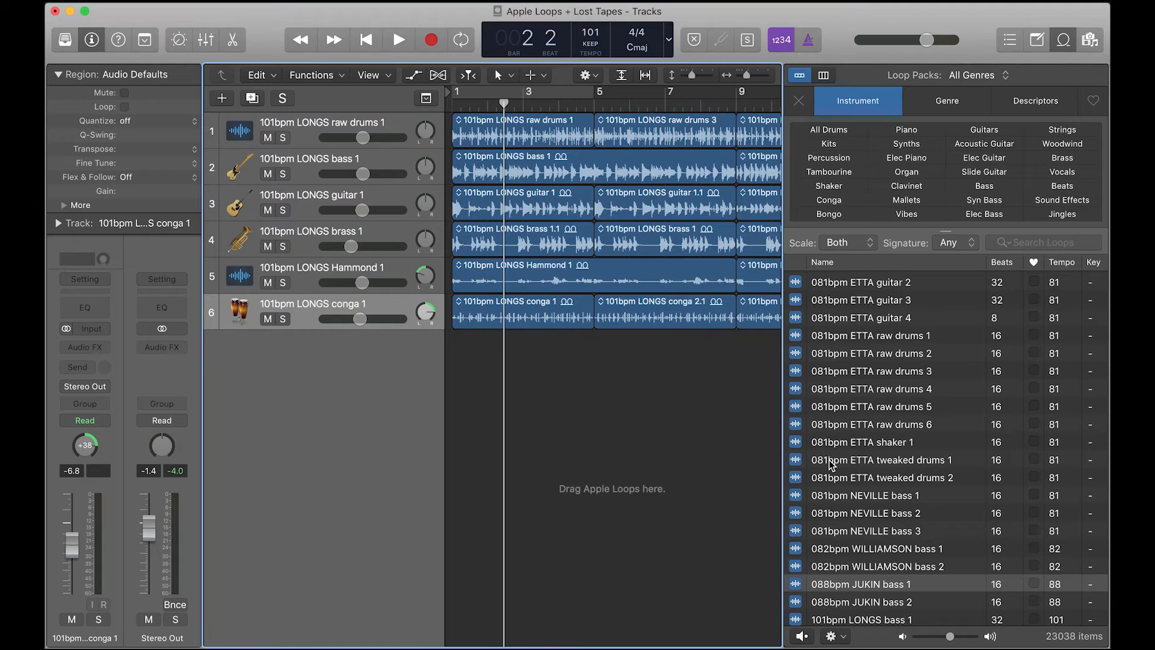
drag(870, 466, 457, 372)
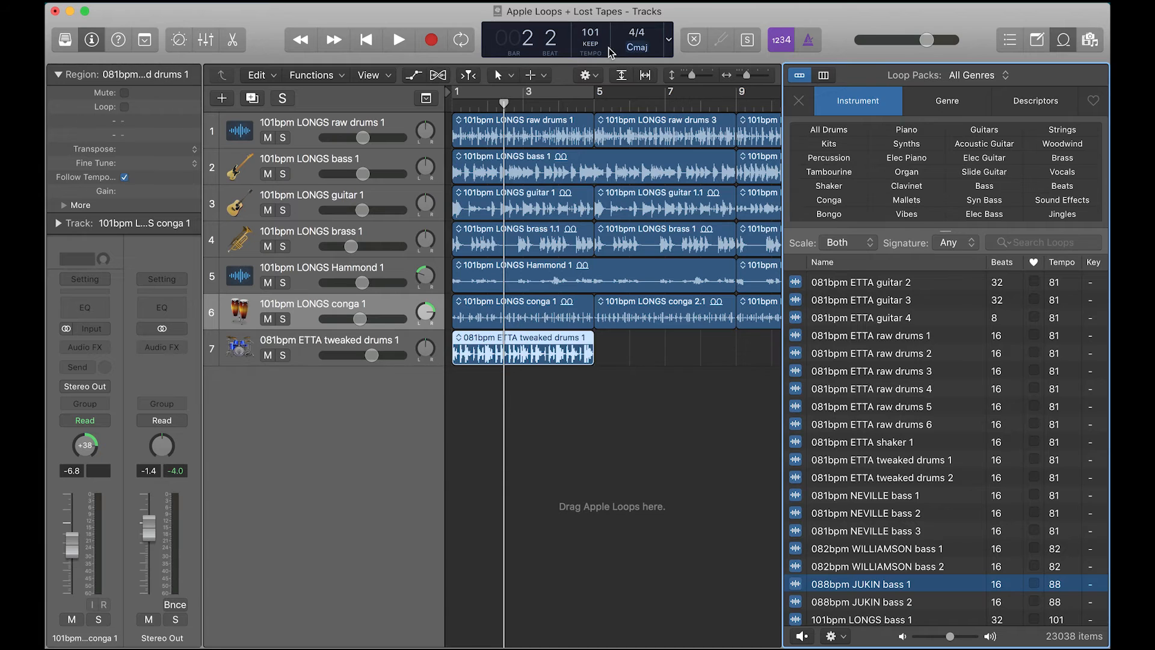
Set the project tempo to 170 and play the arrangement briefly
double_click(609, 52)
text(170)
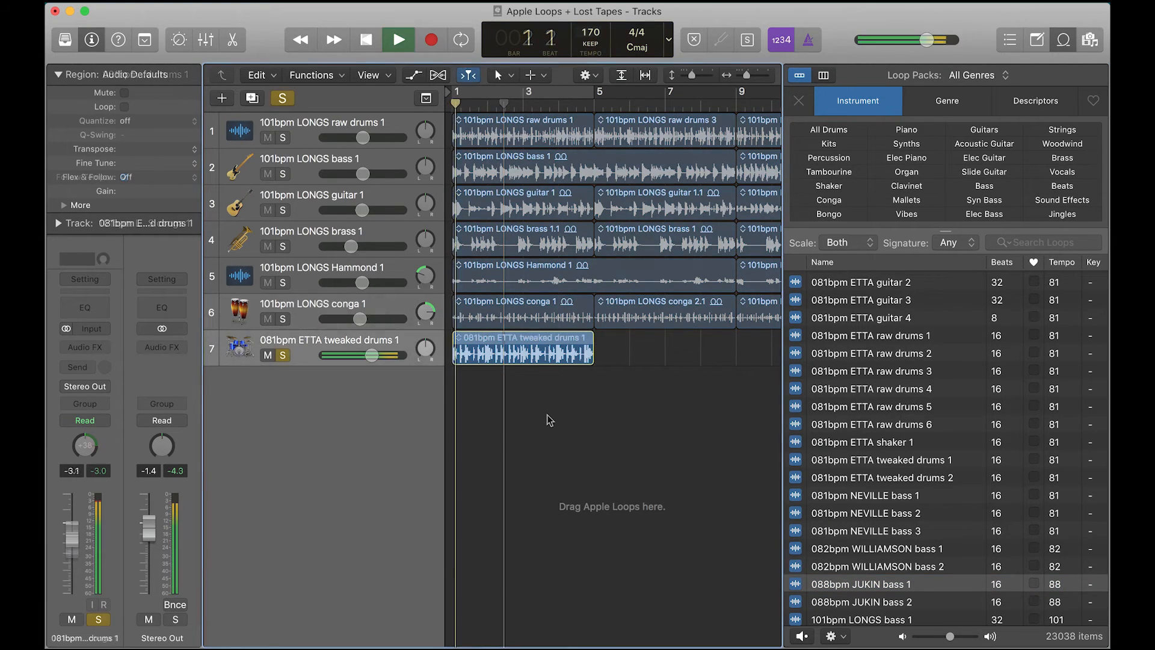
key(space)
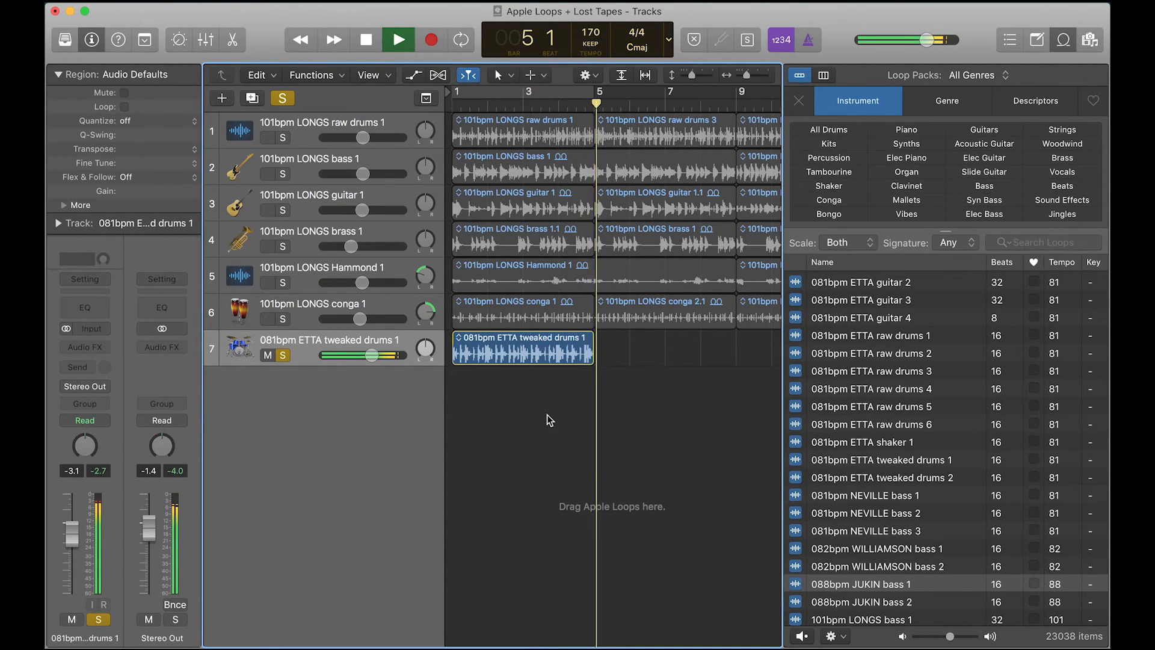
key(space)
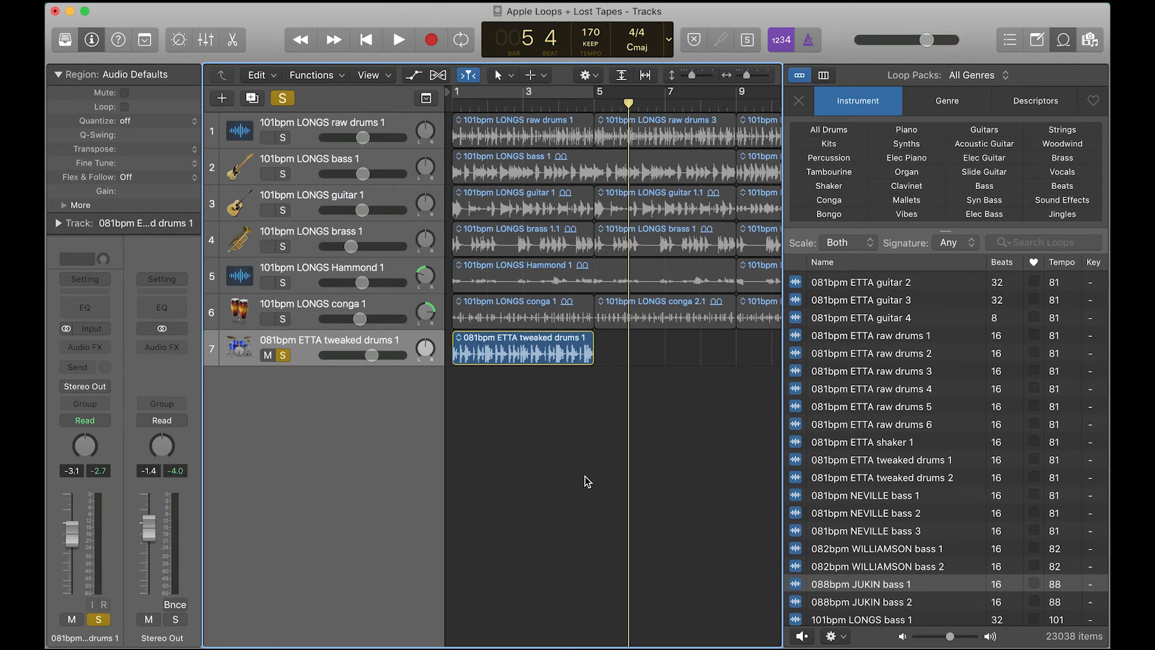